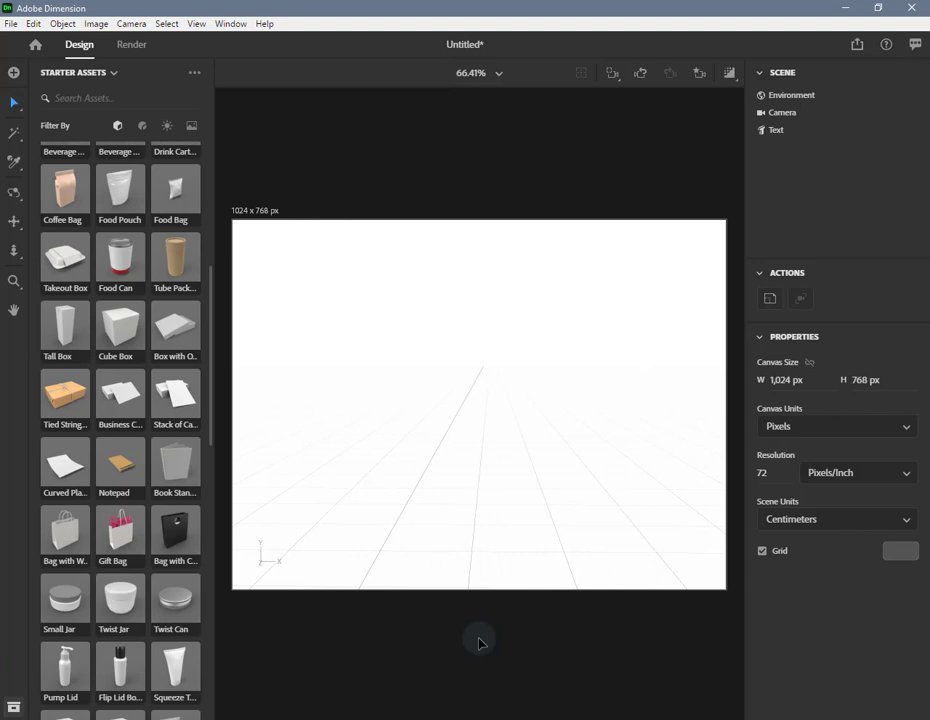
# - Browse the Adobe Stock 3D collections in the add-content panel
pyautogui.scroll(4, 86, 577)
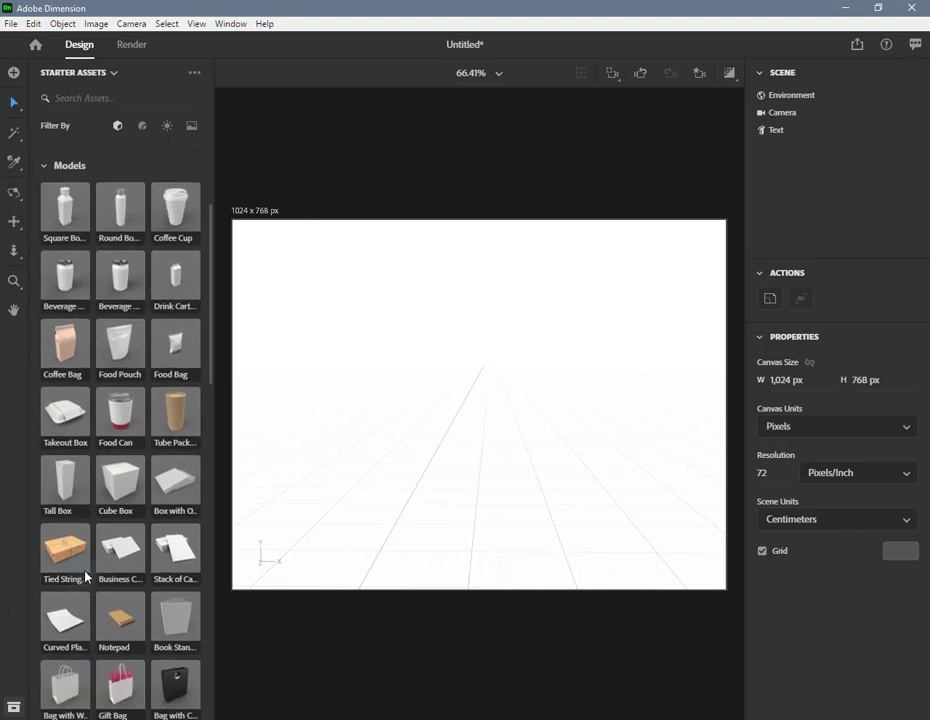
pyautogui.scroll(4, 86, 577)
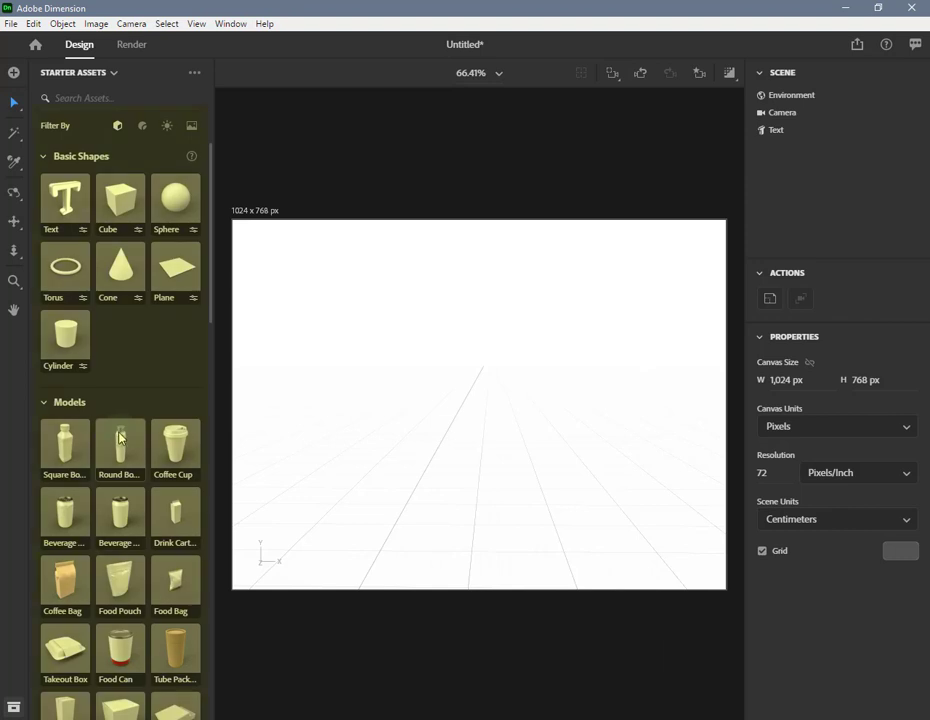
pyautogui.scroll(-5, 120, 436)
pyautogui.scroll(-1, 120, 440)
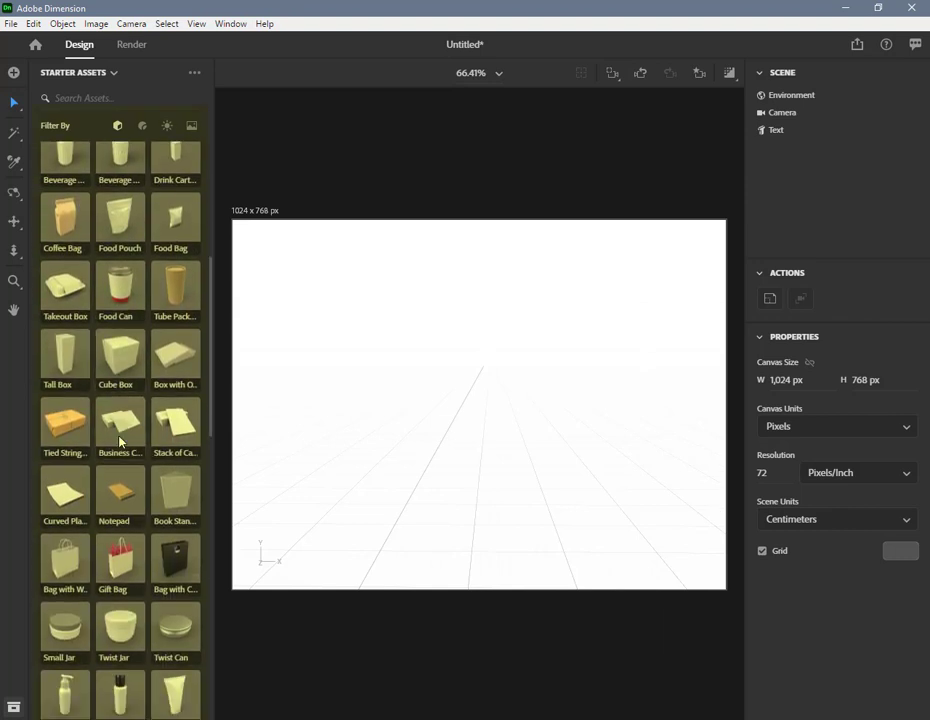
pyautogui.scroll(-3, 120, 440)
pyautogui.scroll(-3, 120, 442)
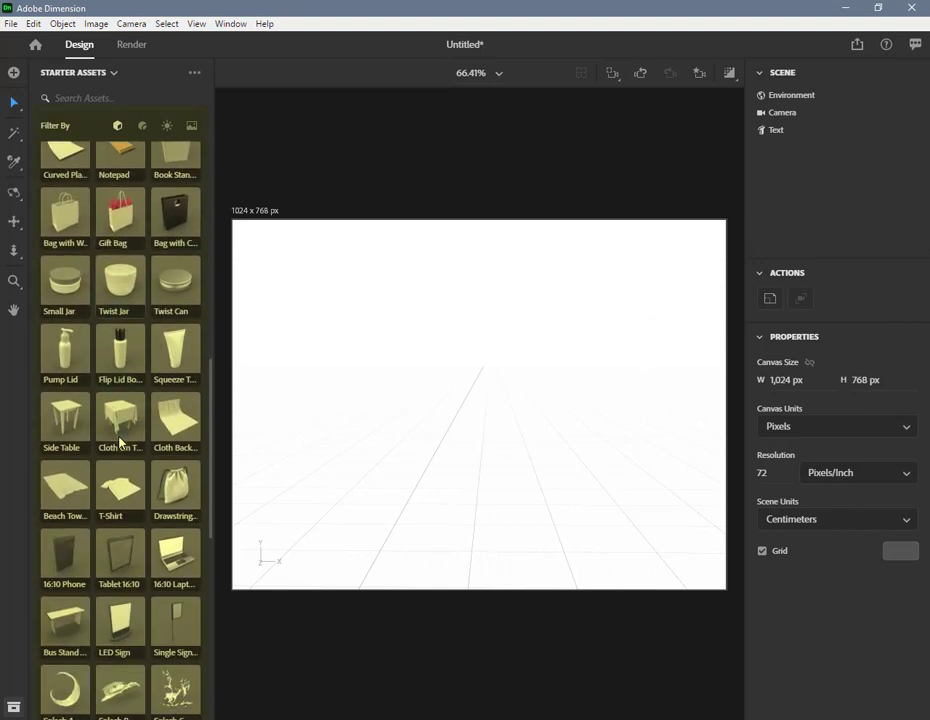
pyautogui.scroll(-2, 120, 442)
pyautogui.scroll(-5, 120, 442)
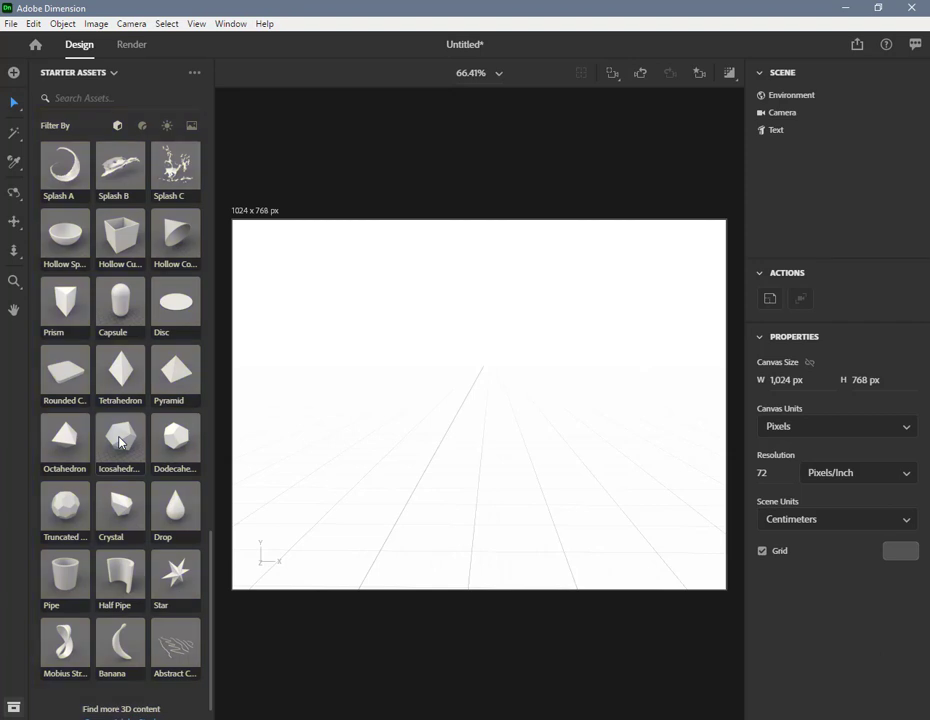
pyautogui.scroll(4, 120, 442)
pyautogui.scroll(3, 120, 442)
pyautogui.scroll(10, 120, 442)
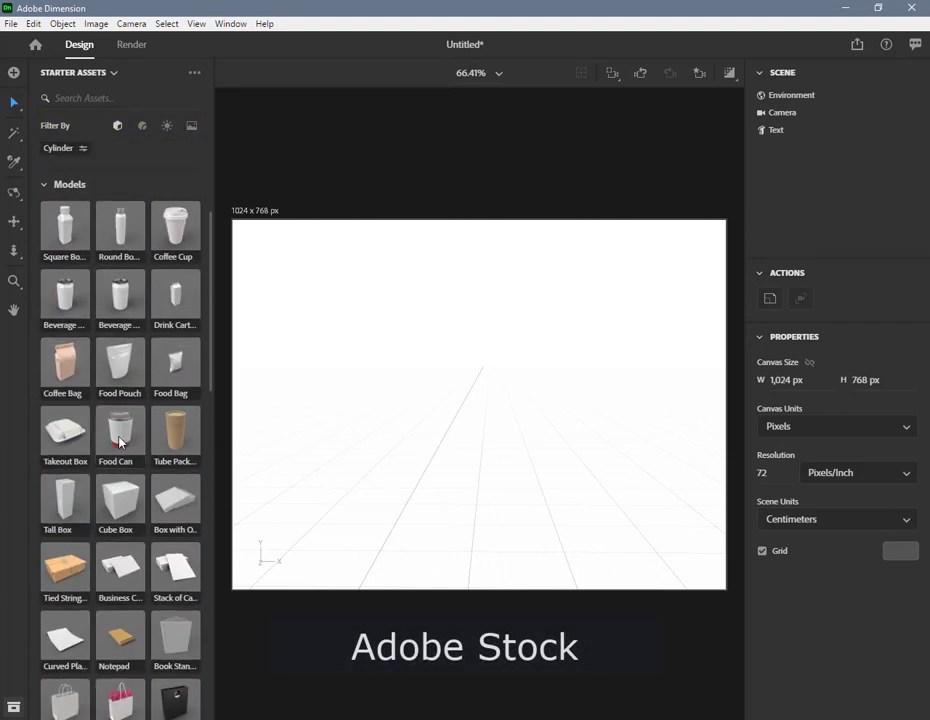
pyautogui.click(14, 75)
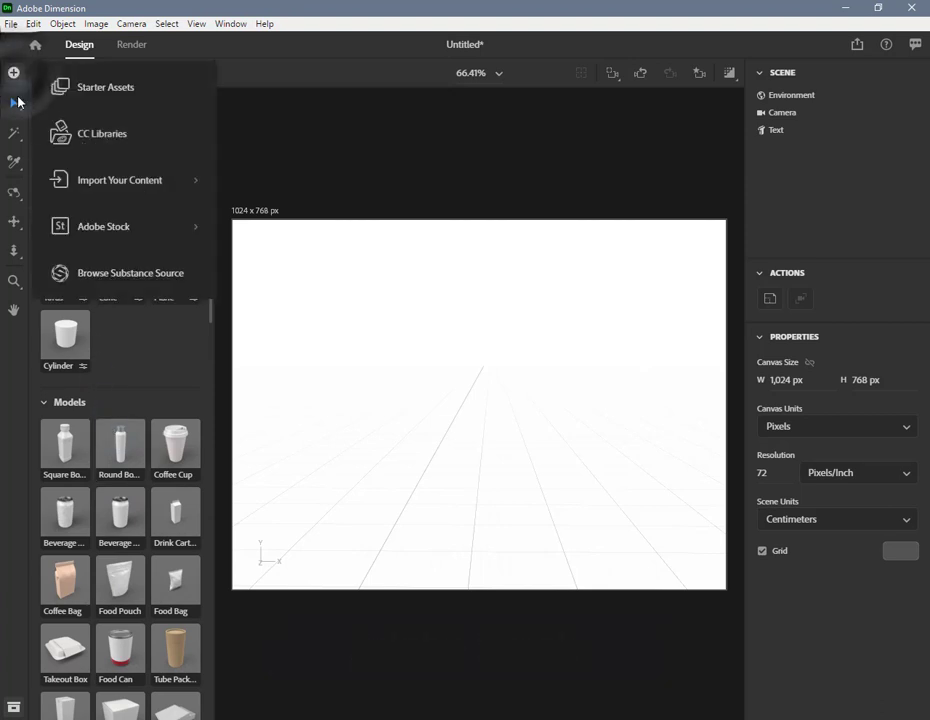
pyautogui.click(92, 227)
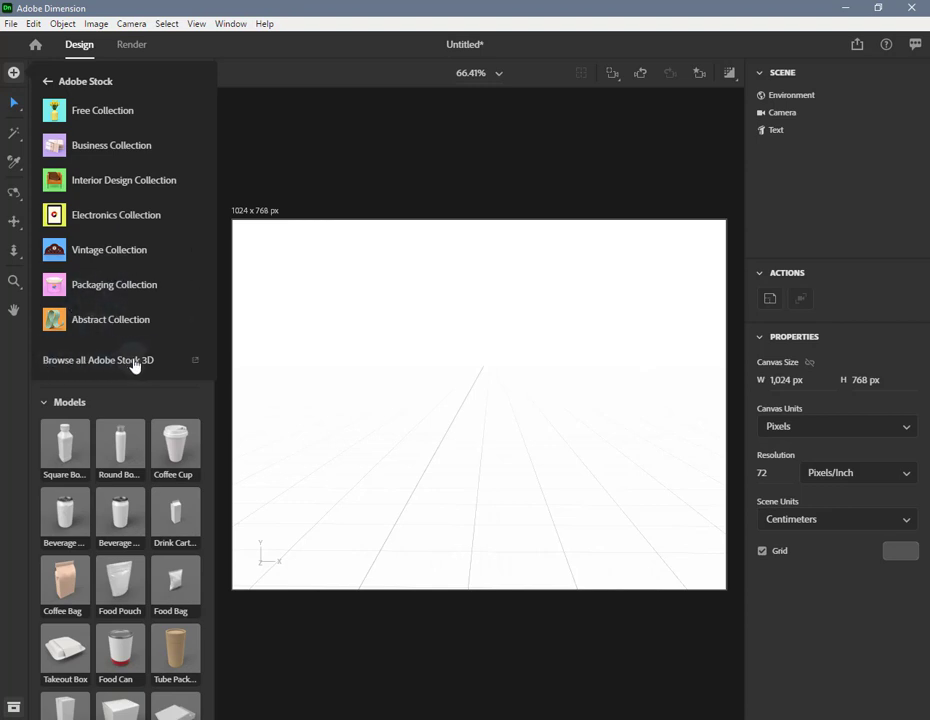
# - Review the options for importing your own content, then close the add-content panel
pyautogui.click(47, 82)
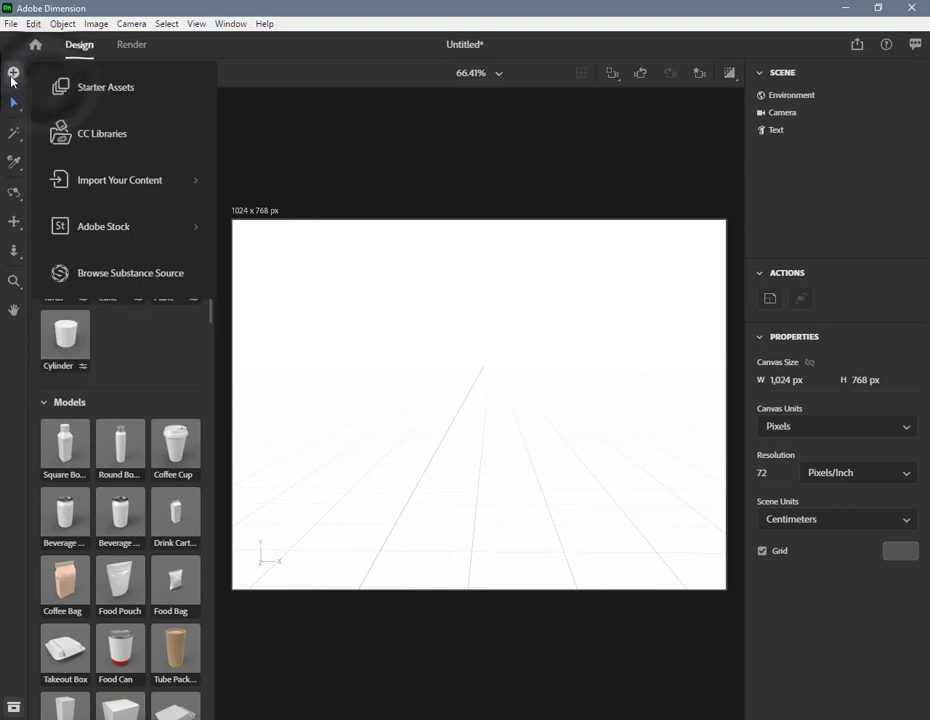
pyautogui.click(111, 187)
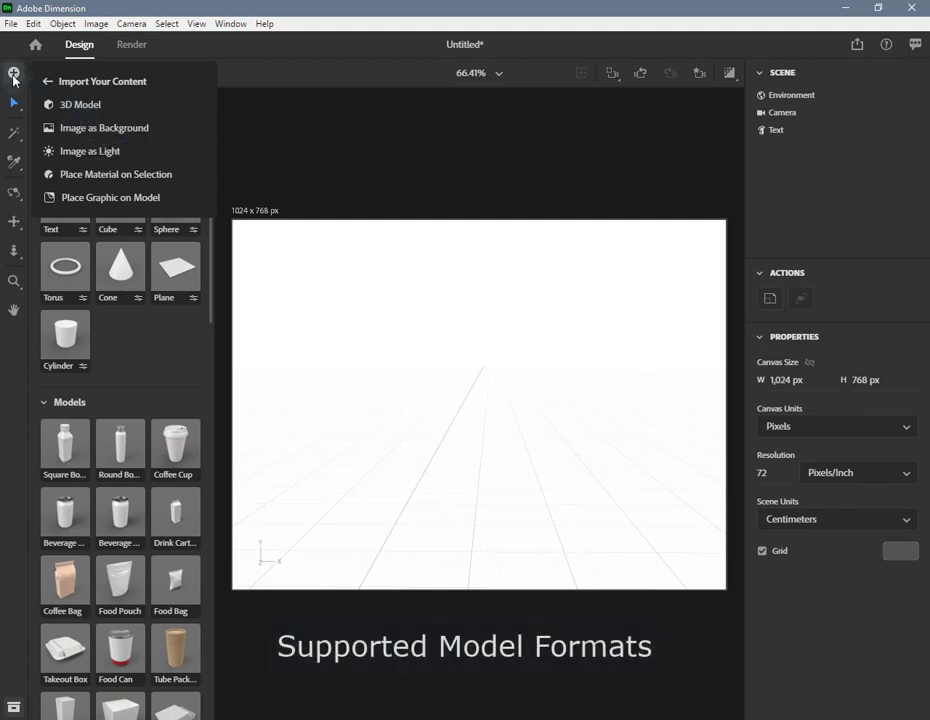
pyautogui.click(49, 83)
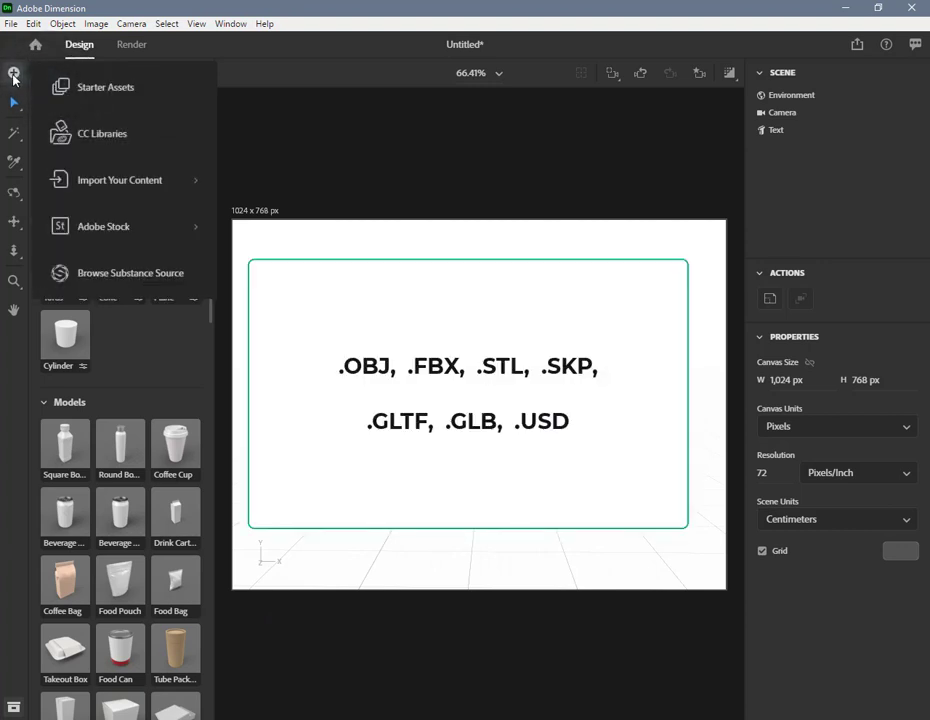
pyautogui.click(13, 104)
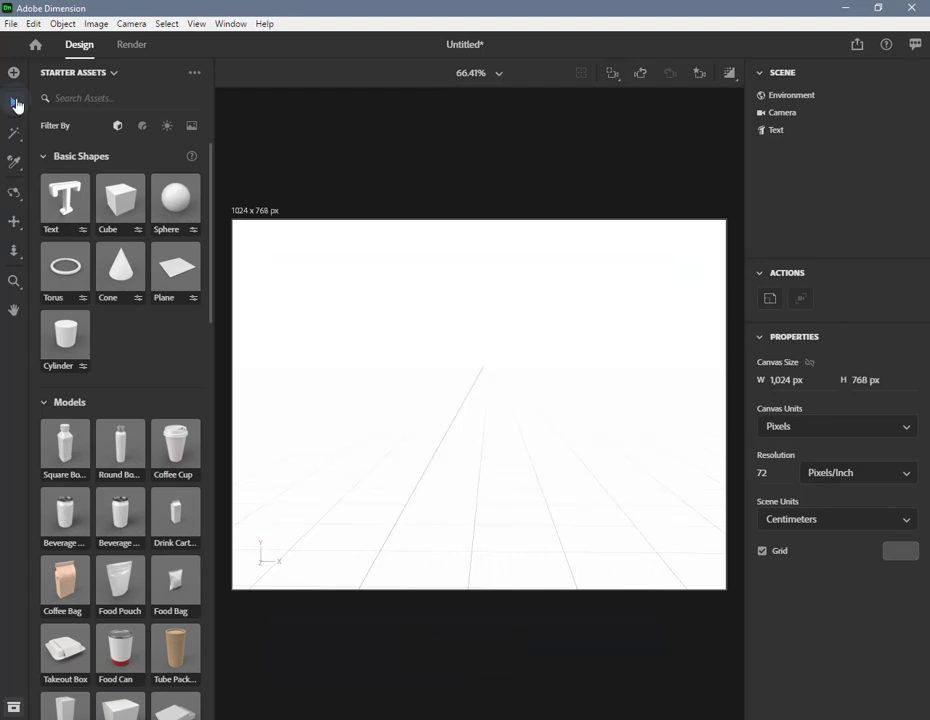
# - Switch to the Select tool and check the File menu without importing anything
pyautogui.click(14, 103)
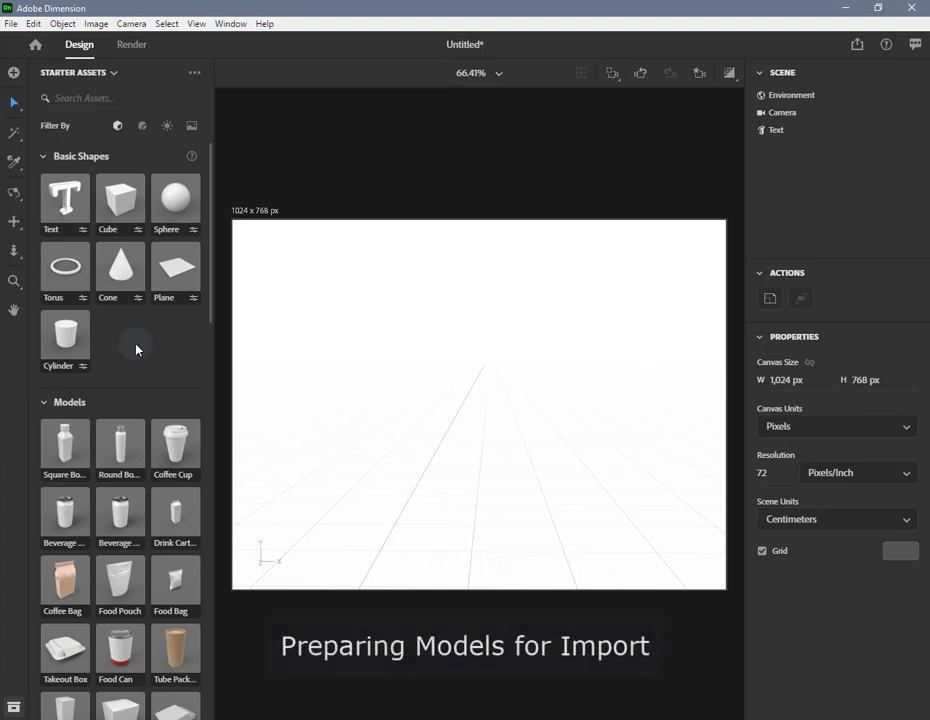
pyautogui.click(11, 24)
pyautogui.moveTo(86, 223)
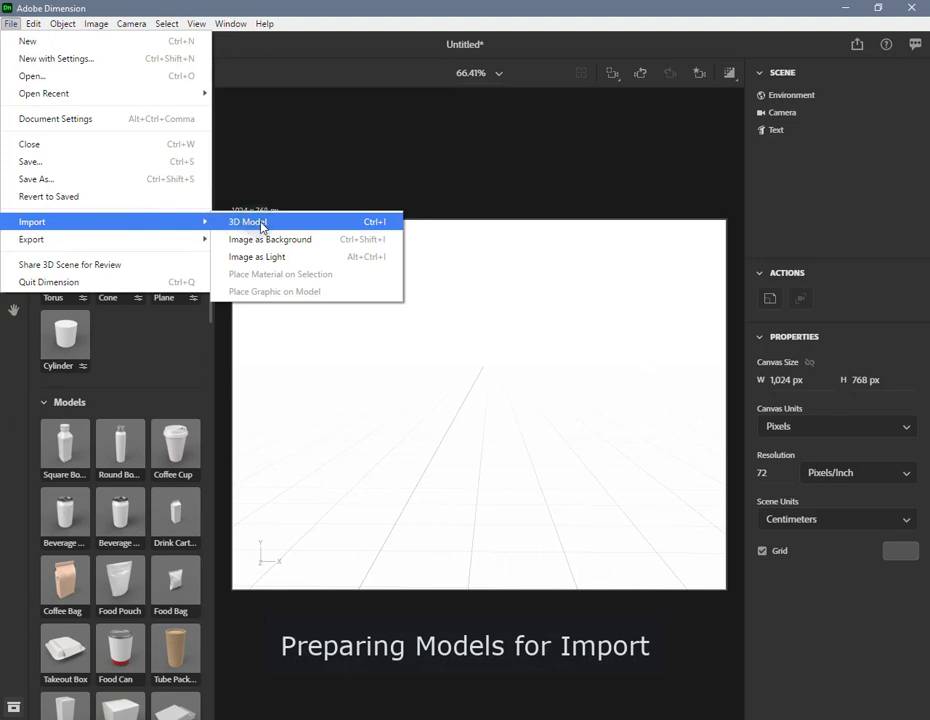
pyautogui.click(249, 152)
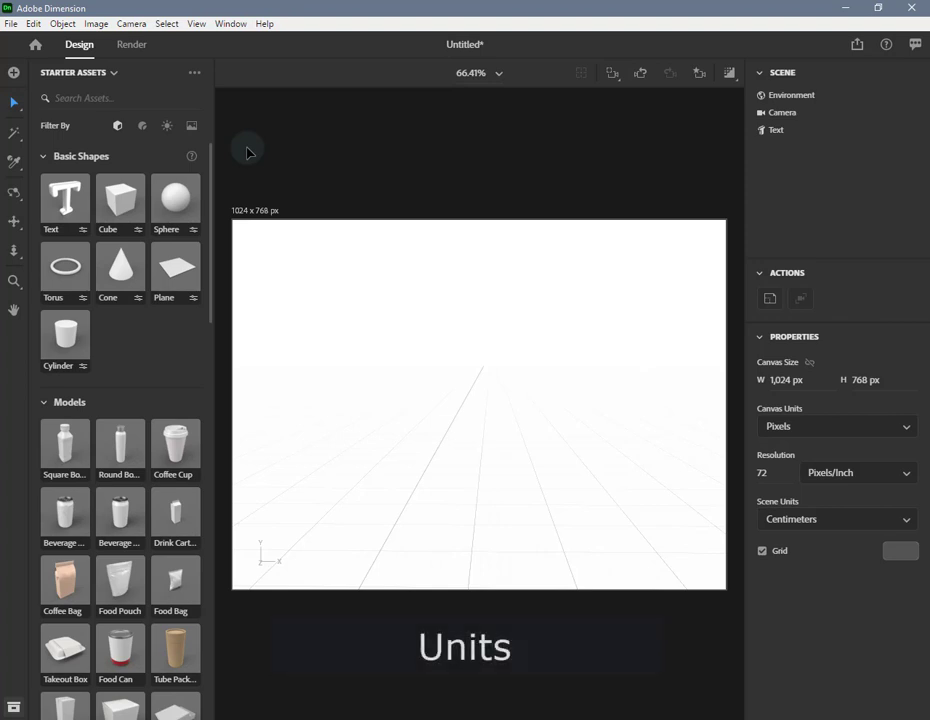
# - Keep Centimeters as scene units and open Document Settings showing the 1024 × 768 px canvas size
pyautogui.click(909, 527)
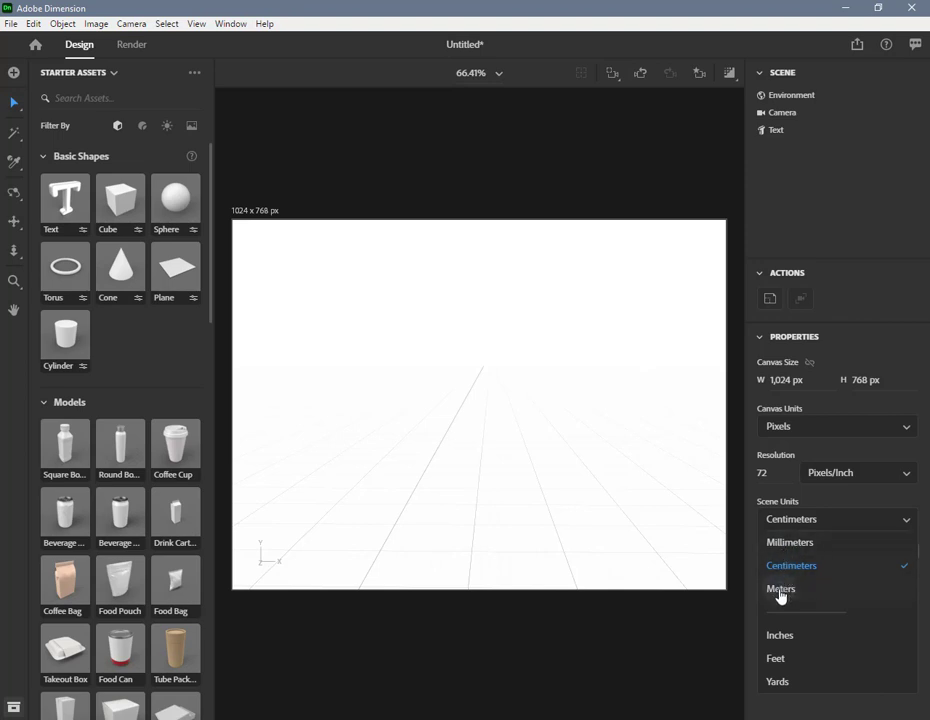
pyautogui.click(846, 503)
pyautogui.click(11, 23)
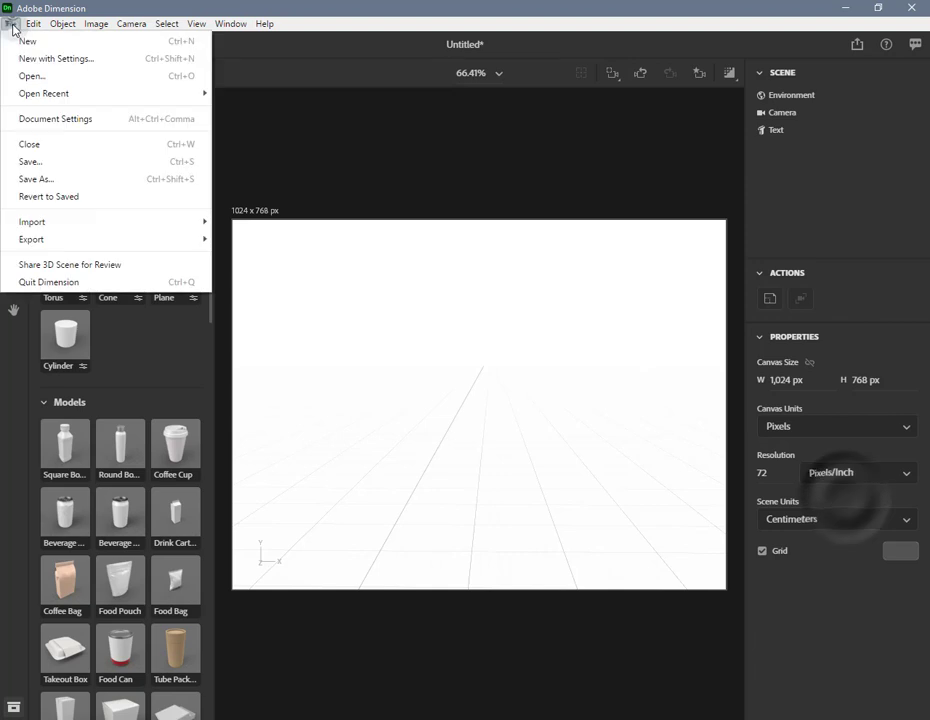
pyautogui.click(44, 120)
pyautogui.click(596, 430)
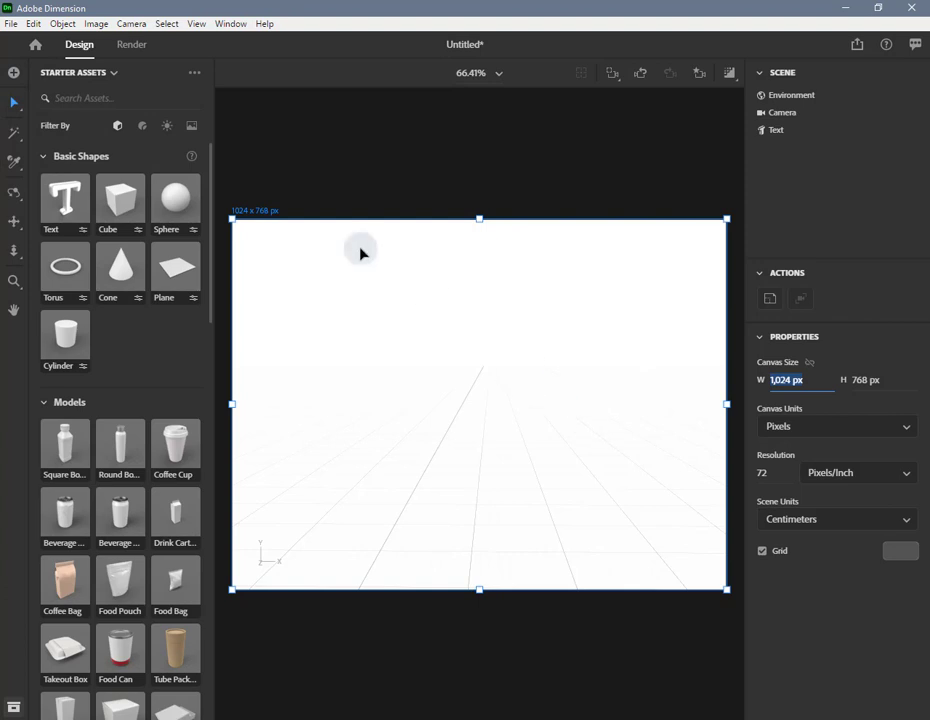
pyautogui.click(11, 23)
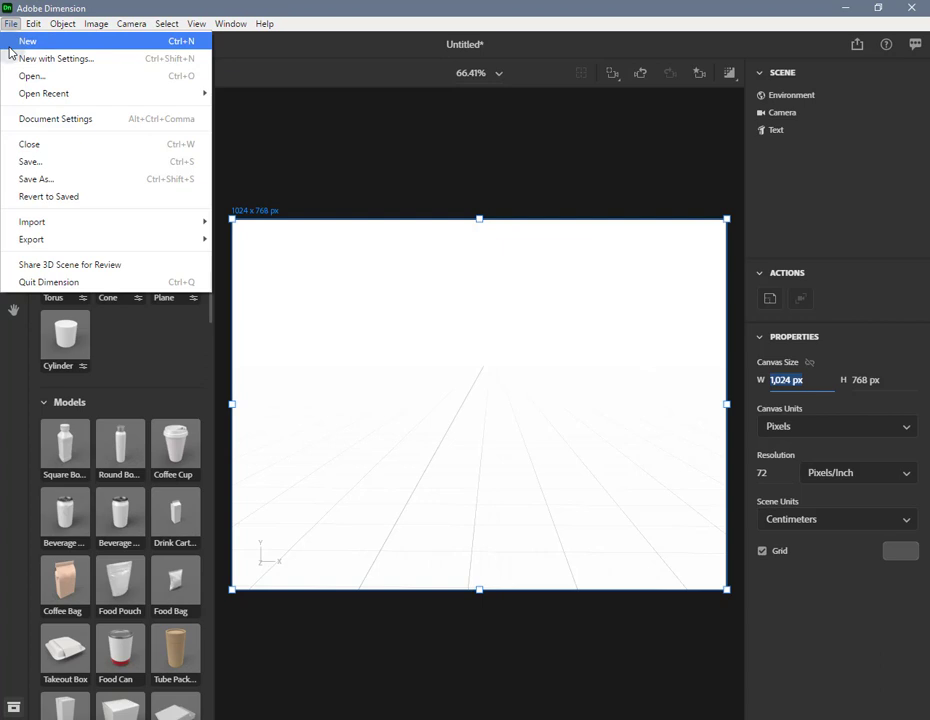
pyautogui.click(44, 119)
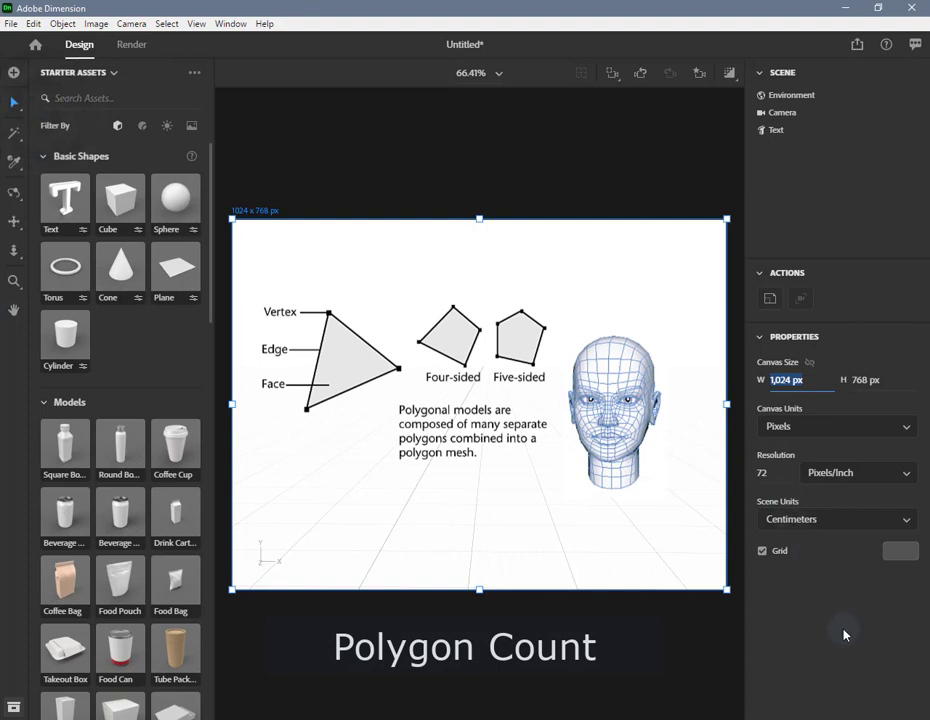
pyautogui.click(728, 620)
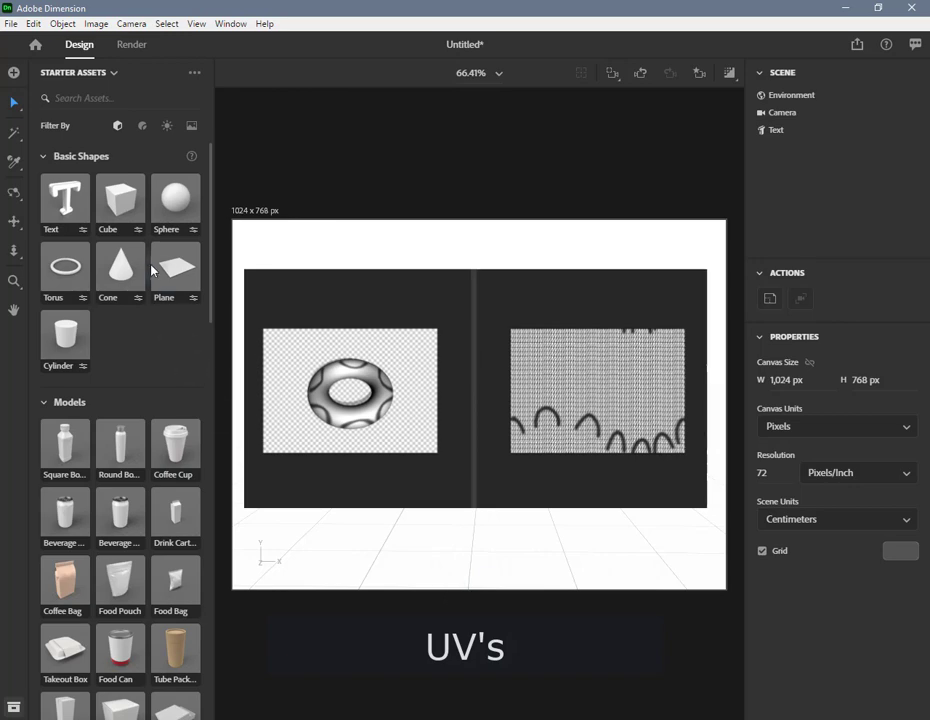
pyautogui.click(66, 24)
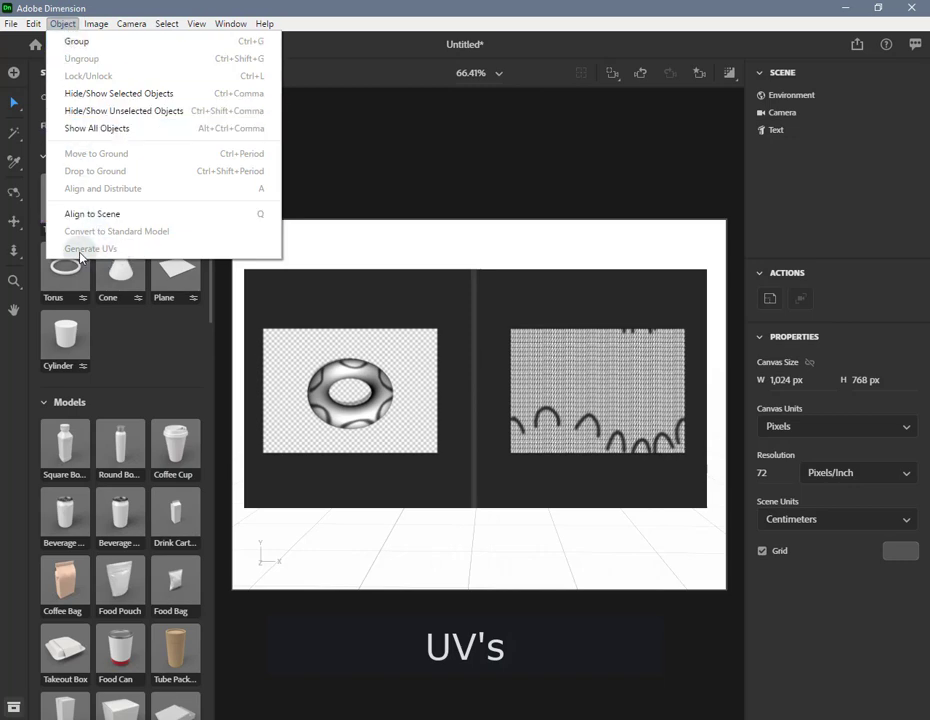
pyautogui.click(357, 48)
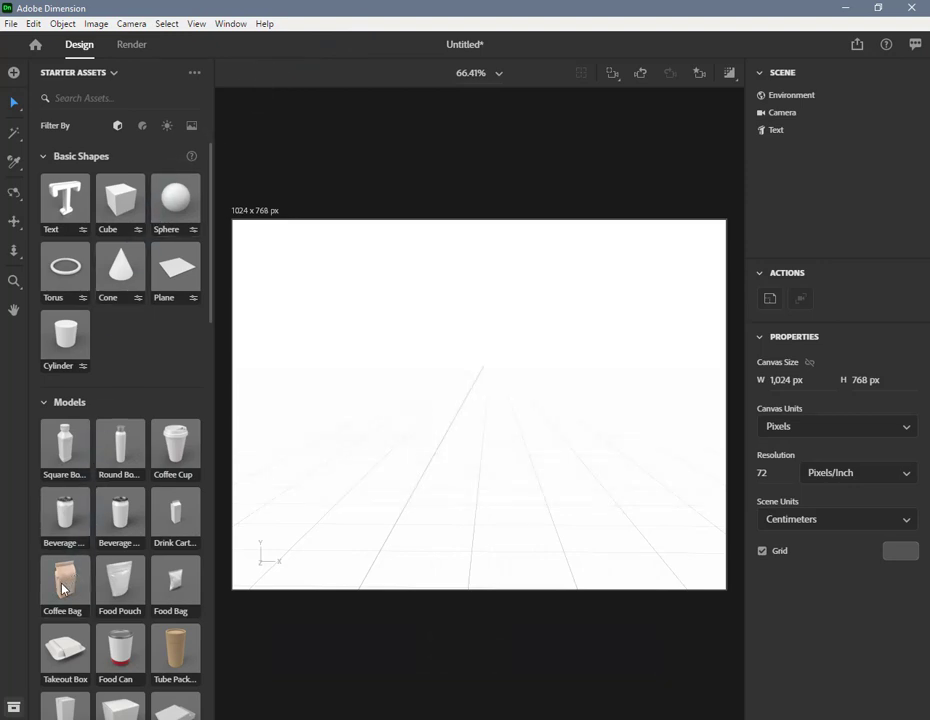
# - Drag the Coffee Bag starter asset onto the canvas, check Object > Generate UVs, then deselect it
pyautogui.moveTo(64, 582); pyautogui.dragTo(510, 425)
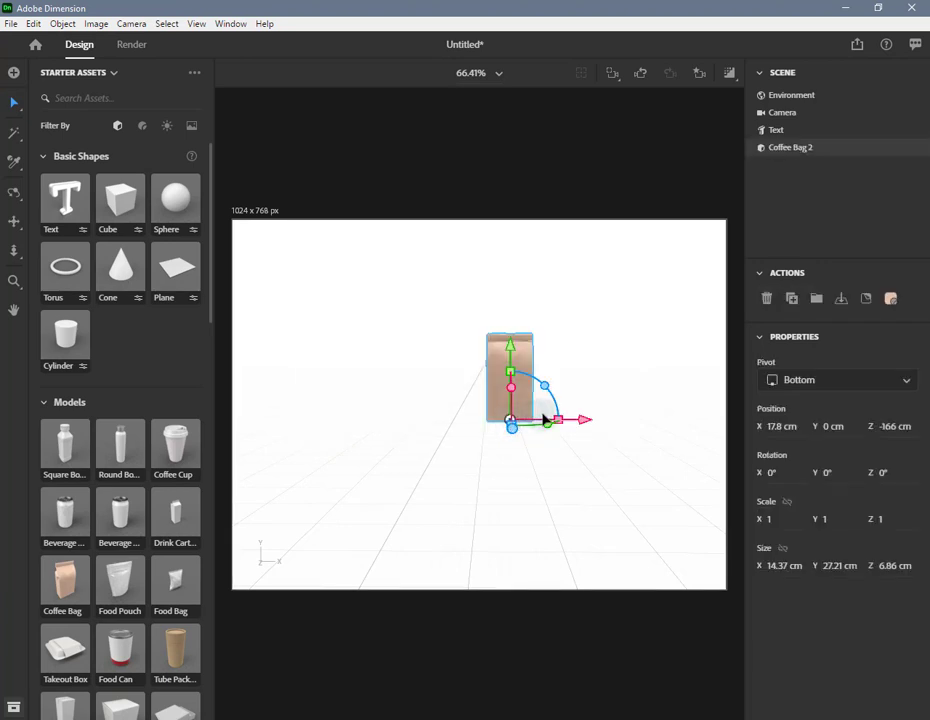
pyautogui.click(62, 25)
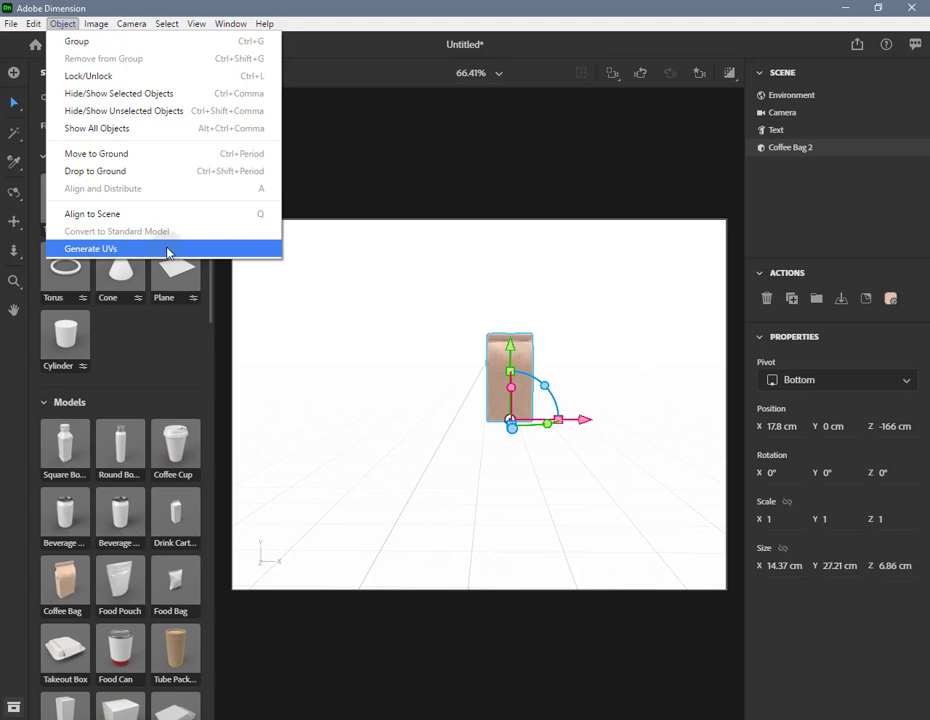
pyautogui.click(459, 261)
pyautogui.click(464, 262)
# - Frame the coffee bag, move it toward the camera to Z -58.5 cm, and show its Paper material
pyautogui.click(517, 383)
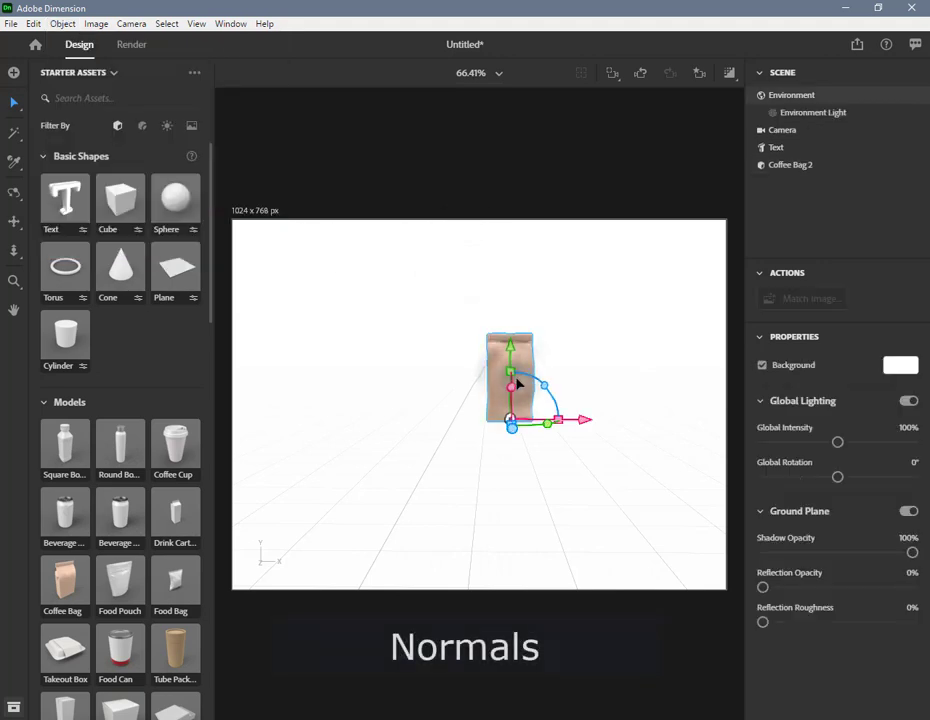
pyautogui.click(605, 73)
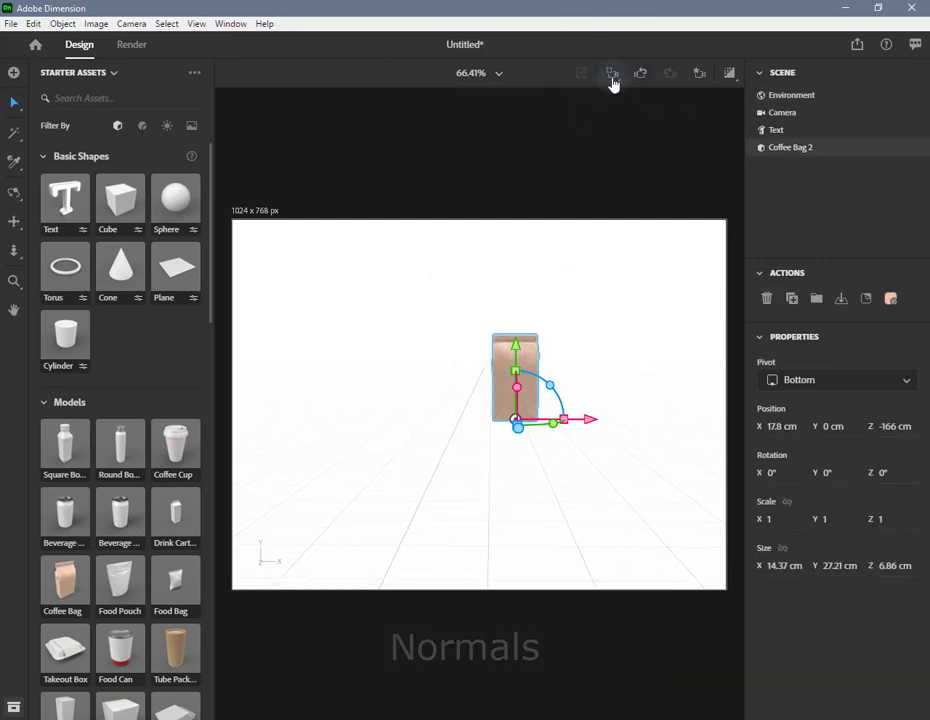
pyautogui.click(611, 75)
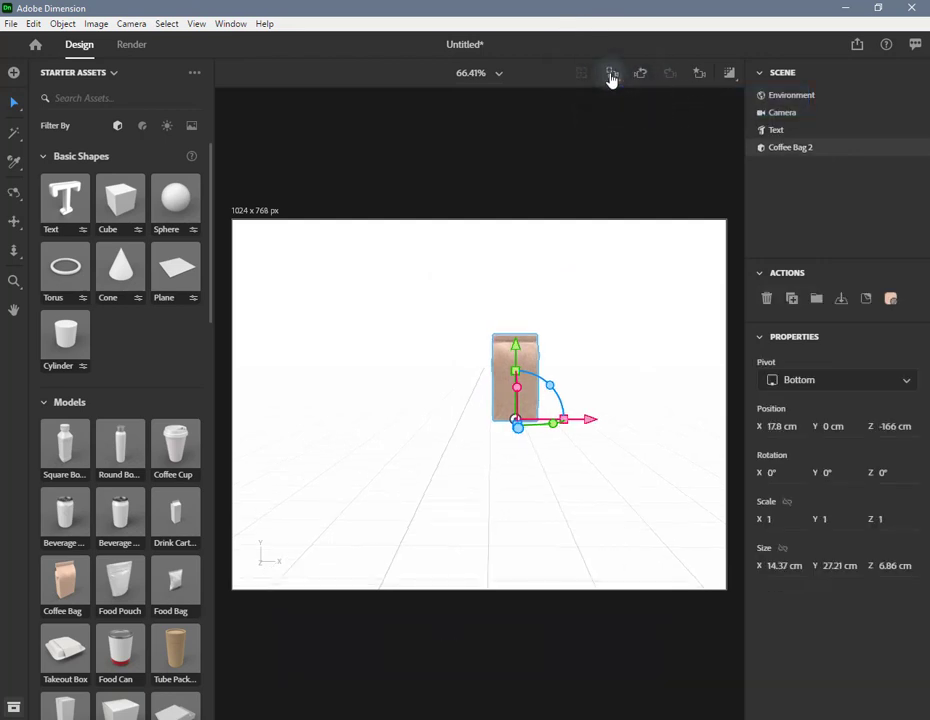
pyautogui.moveTo(521, 430); pyautogui.dragTo(577, 544)
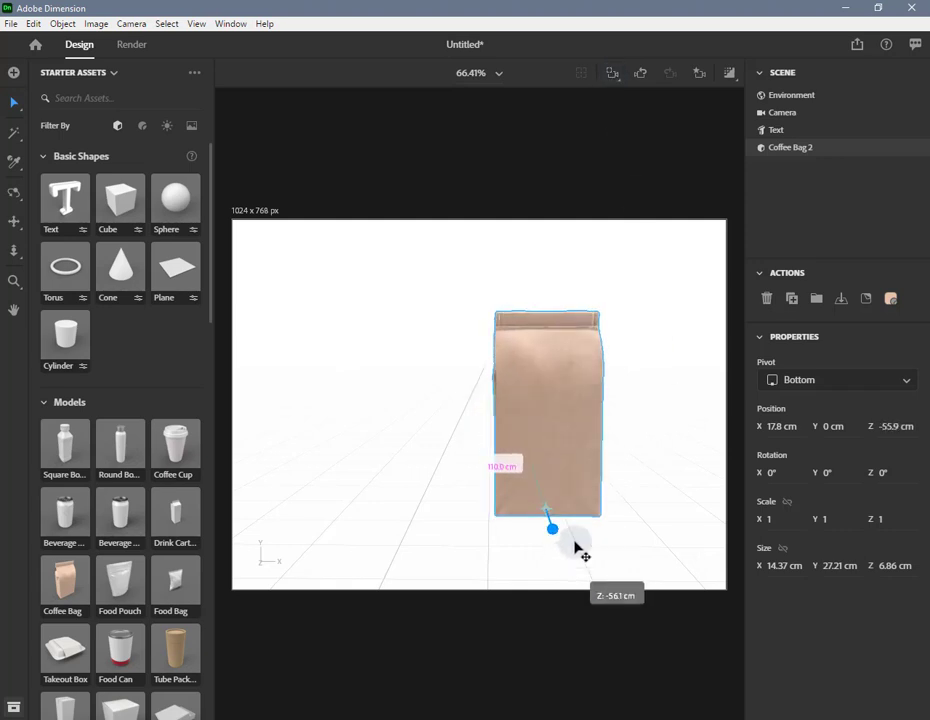
pyautogui.click(891, 300)
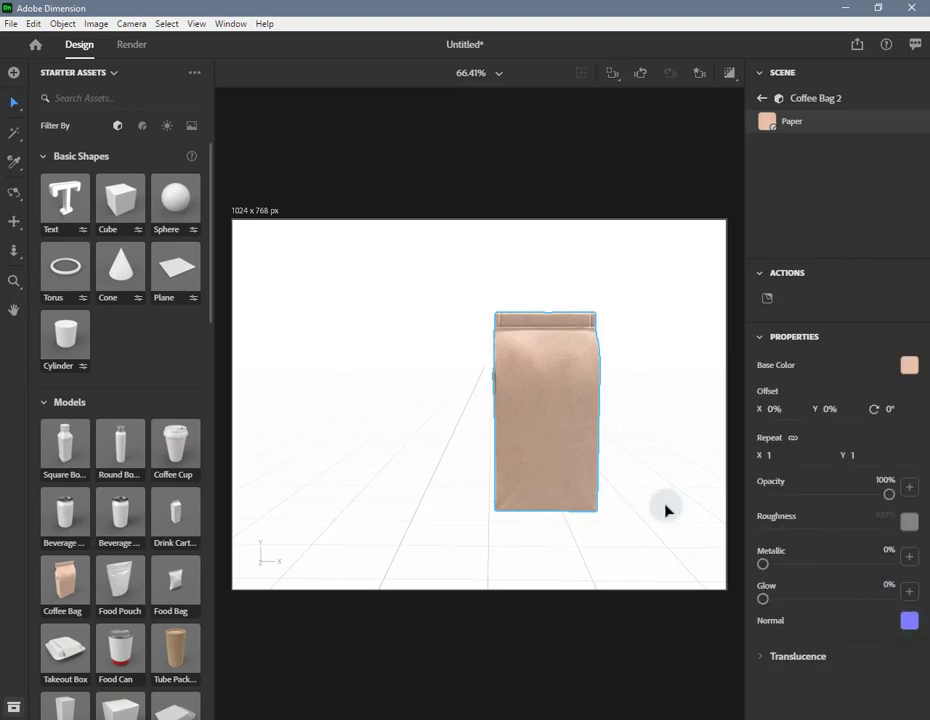
# - Tile the Paper material's normal map at 3.9 x 3.9, then close the texture preview
pyautogui.click(907, 621)
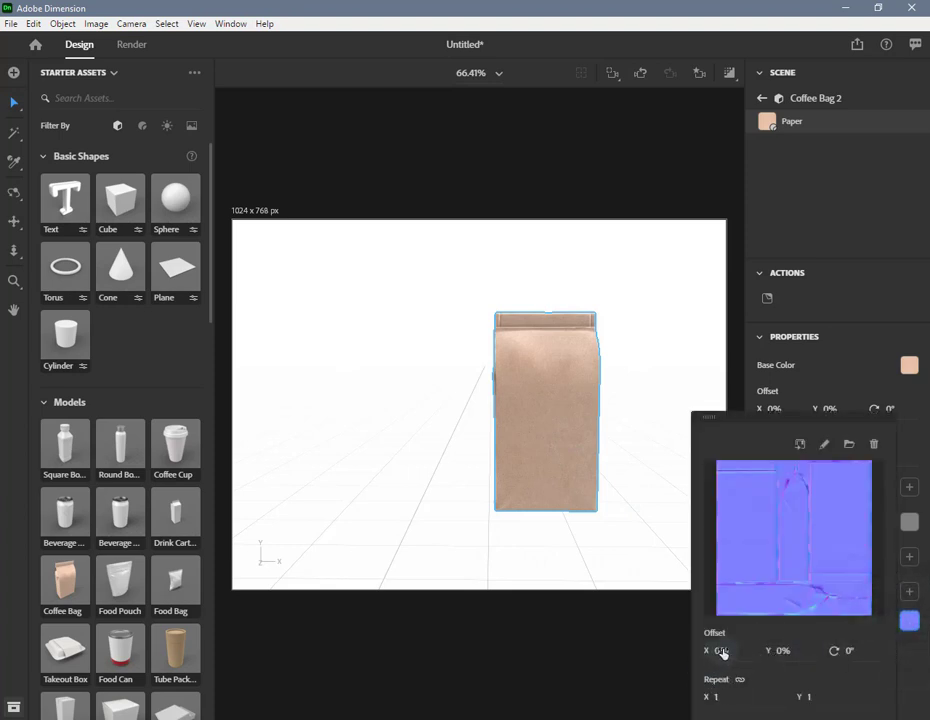
pyautogui.moveTo(710, 697); pyautogui.dragTo(750, 384)
pyautogui.moveTo(472, 376); pyautogui.dragTo(650, 643)
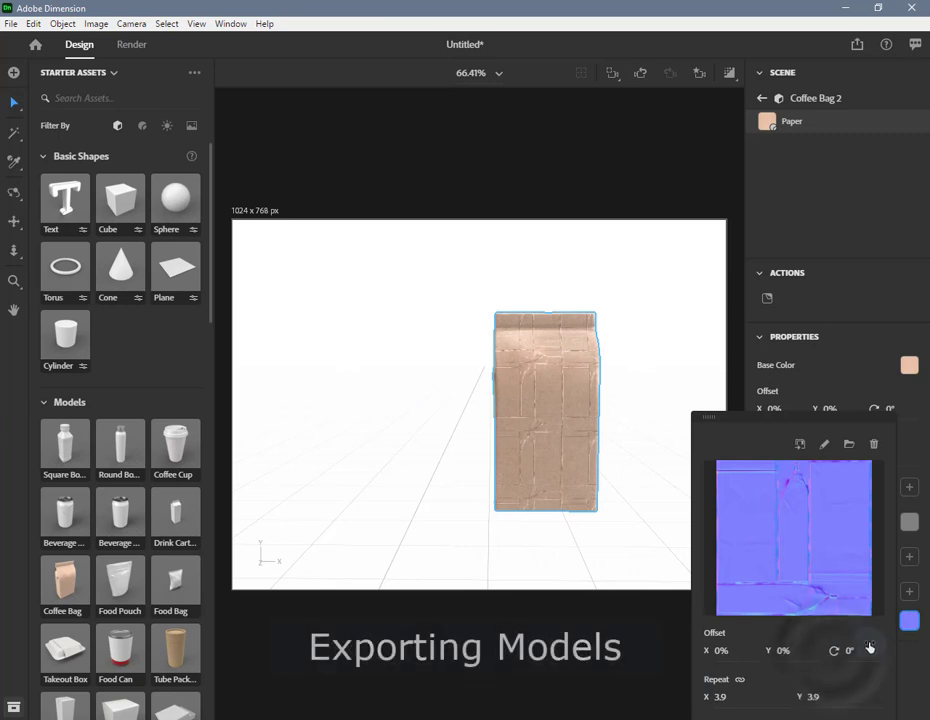
pyautogui.click(652, 384)
# - Select Coffee Bag 2 on the canvas and delete it
pyautogui.click(648, 384)
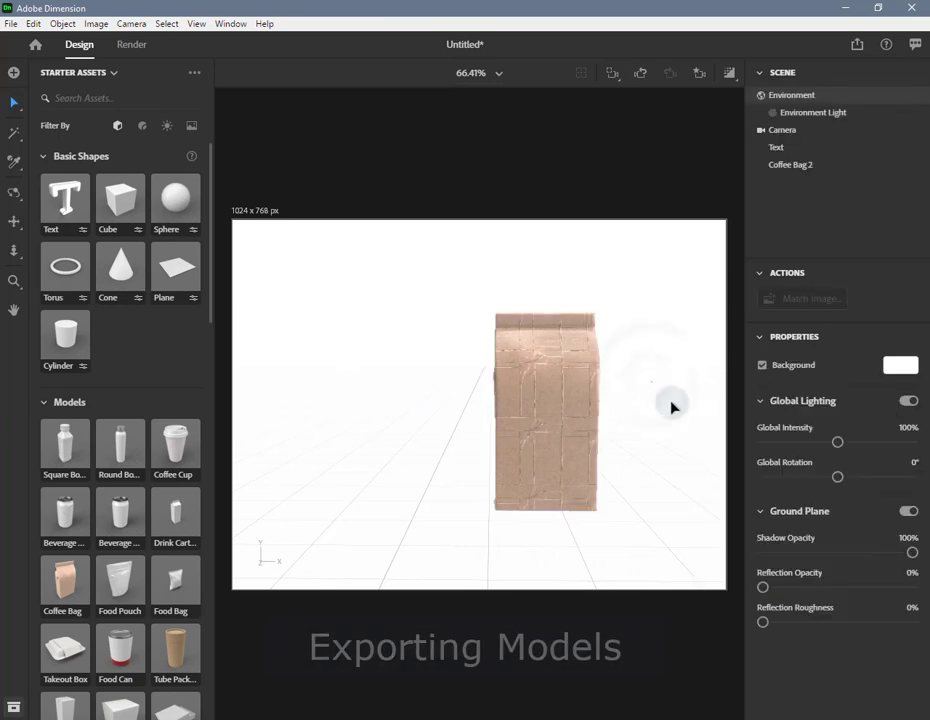
pyautogui.click(553, 405)
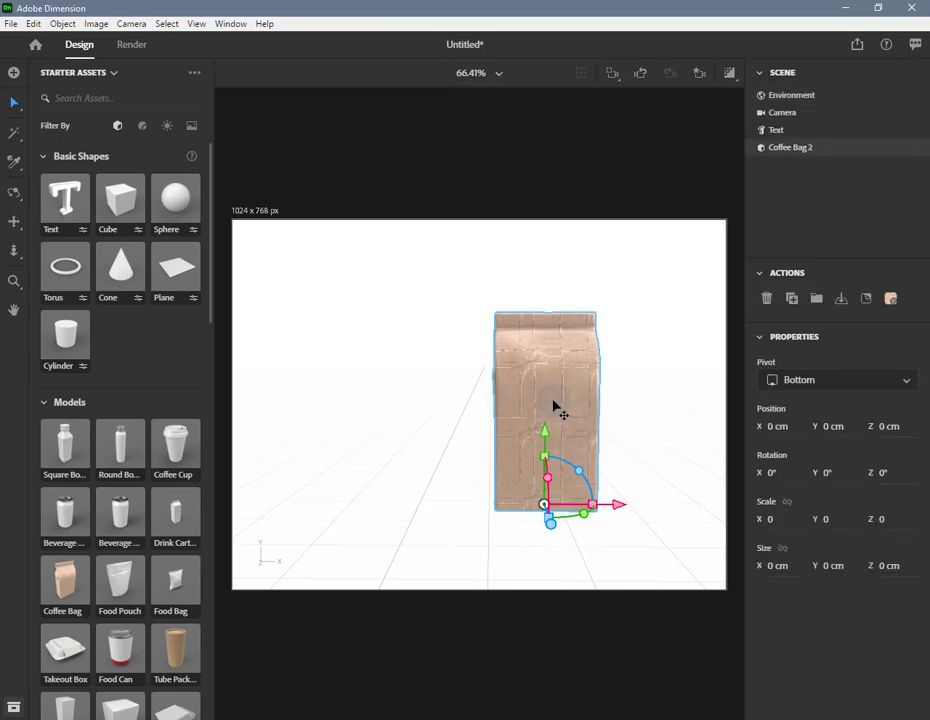
pyautogui.press('Delete')
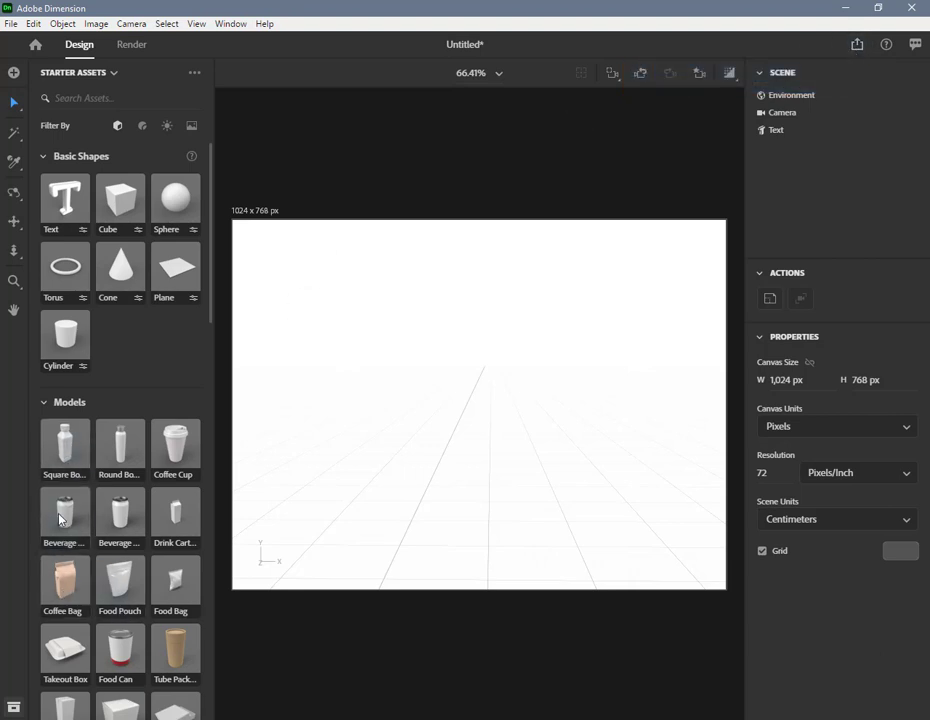
# - Place the Beverage Can with Condensation model on the canvas and select it
pyautogui.moveTo(65, 515); pyautogui.dragTo(461, 418)
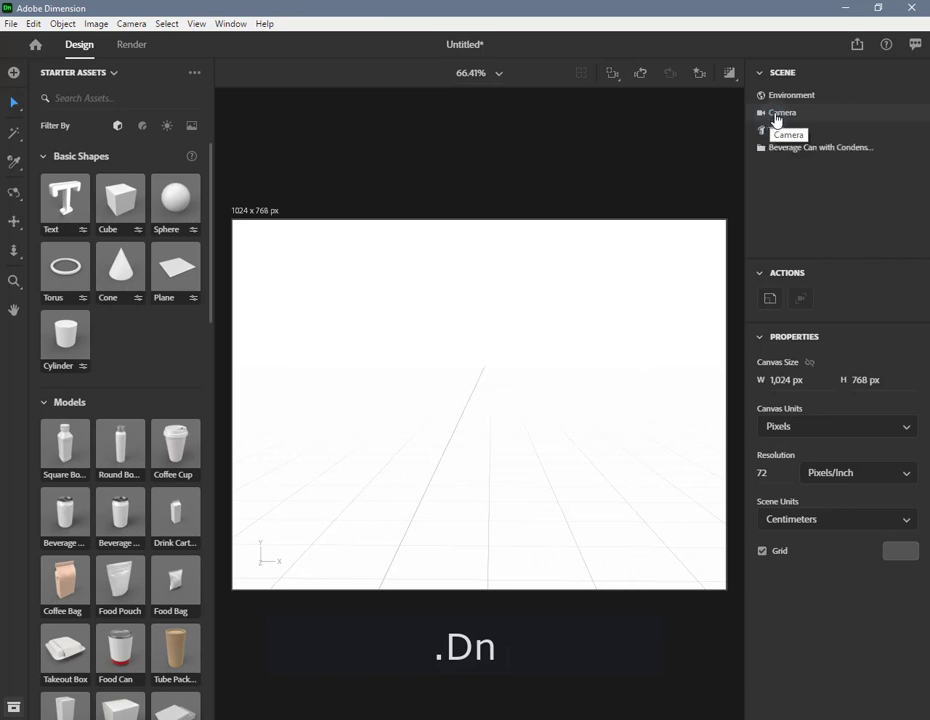
pyautogui.click(611, 77)
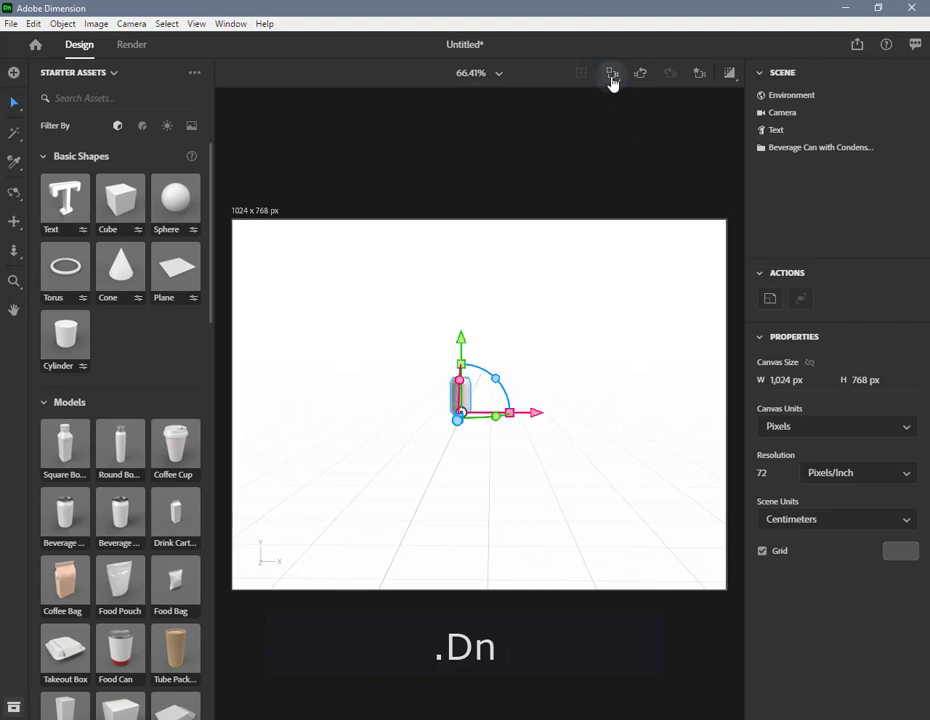
# - Open Export Selected Models for the can and set the format to DN
pyautogui.click(856, 46)
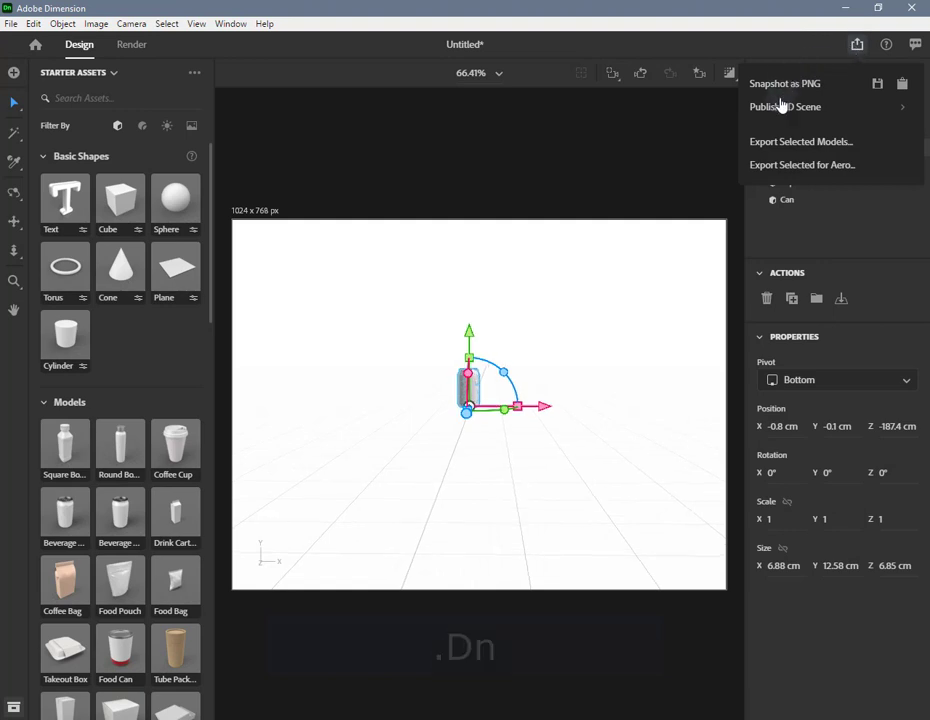
pyautogui.click(781, 143)
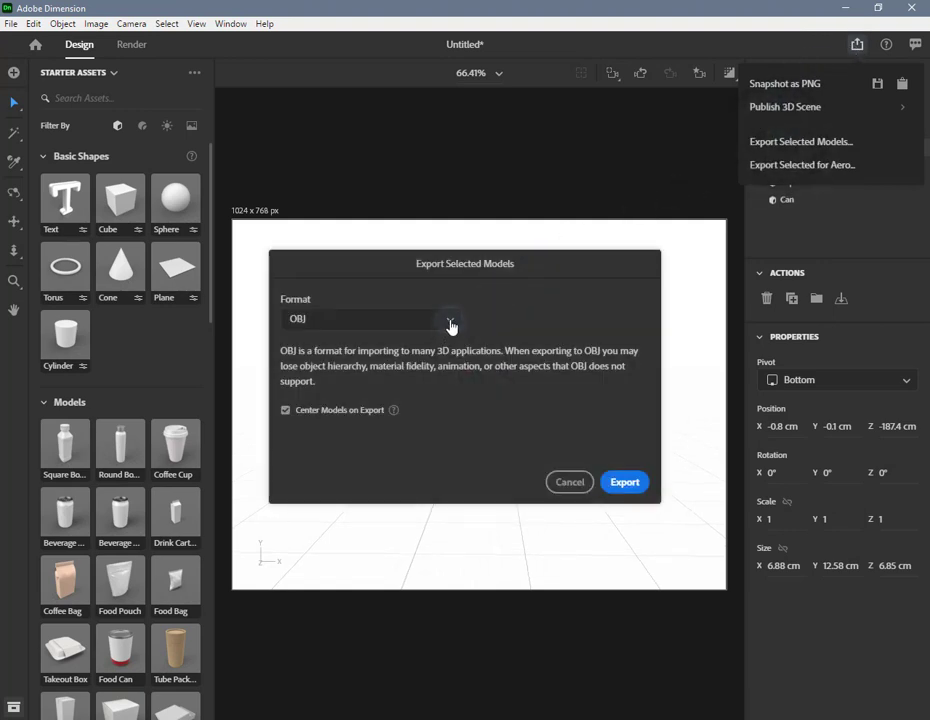
pyautogui.click(450, 322)
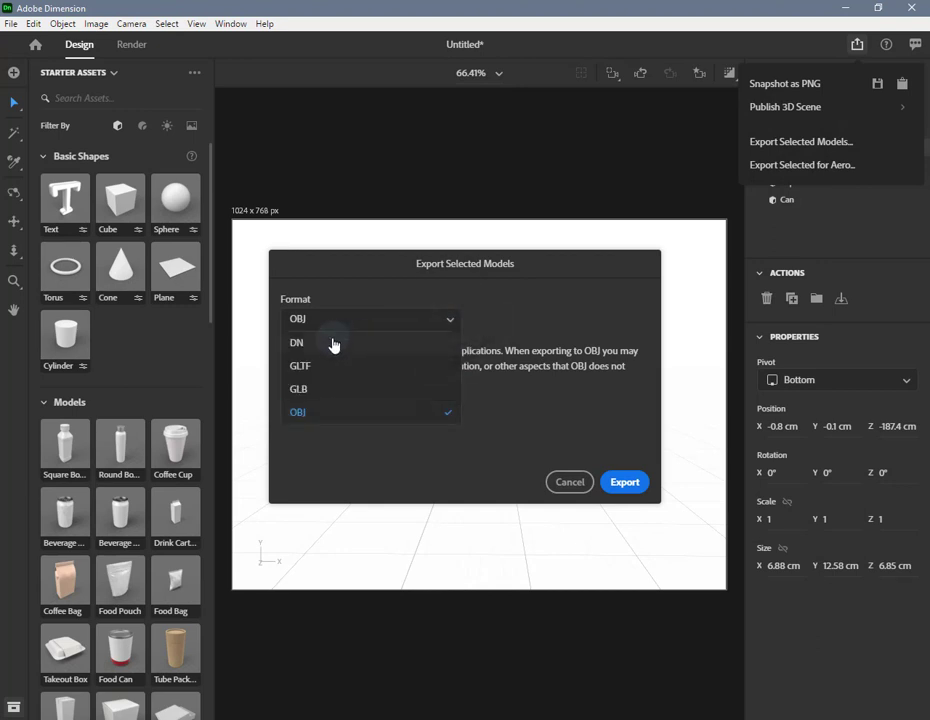
pyautogui.click(332, 343)
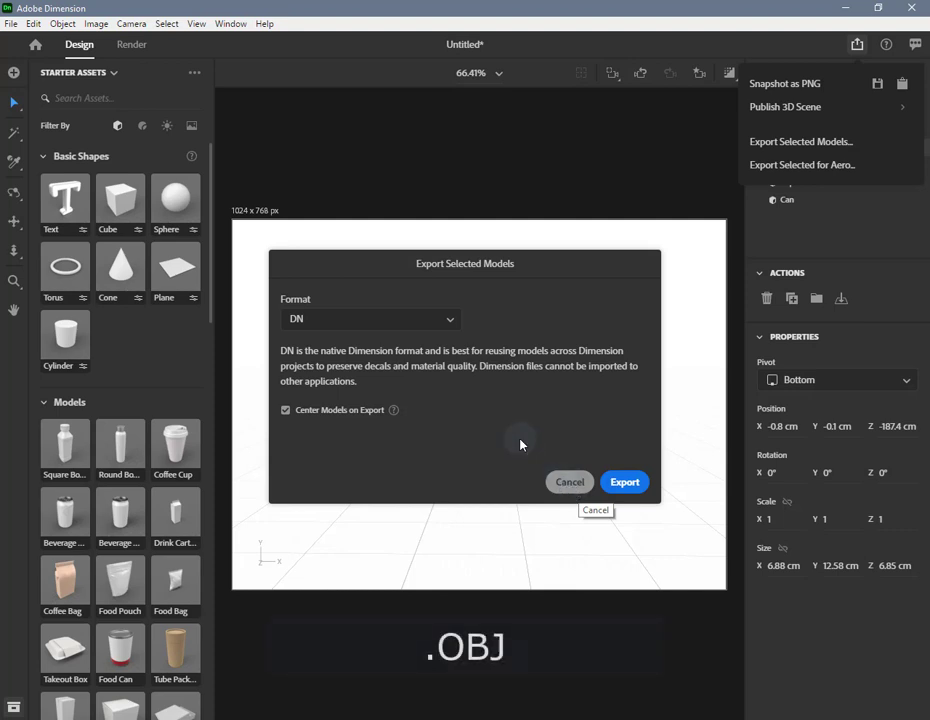
# - Change the export format from DN to OBJ
pyautogui.click(449, 322)
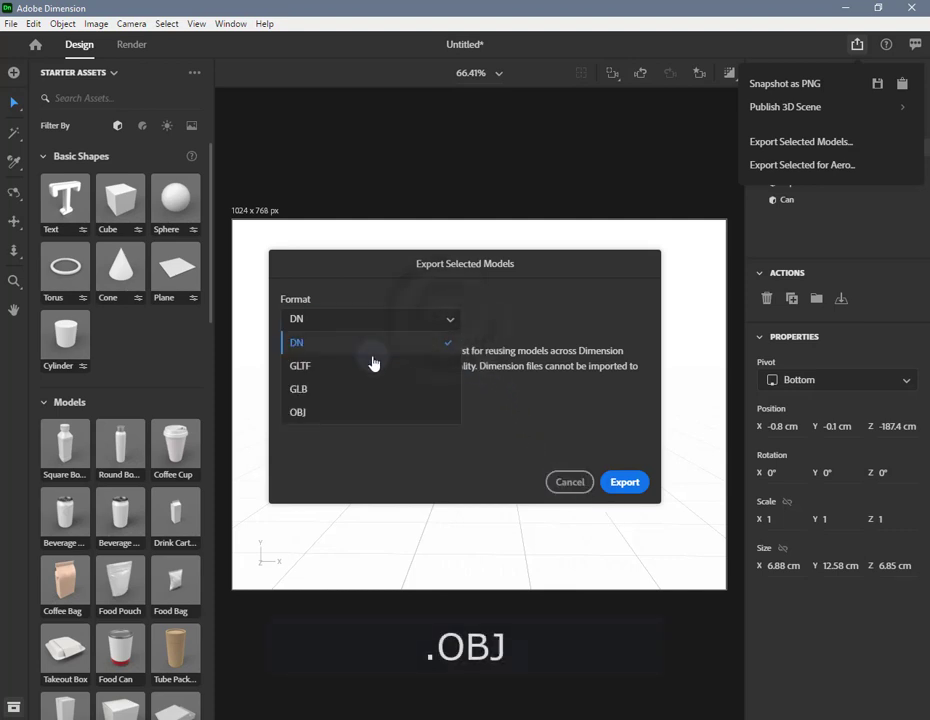
pyautogui.click(323, 414)
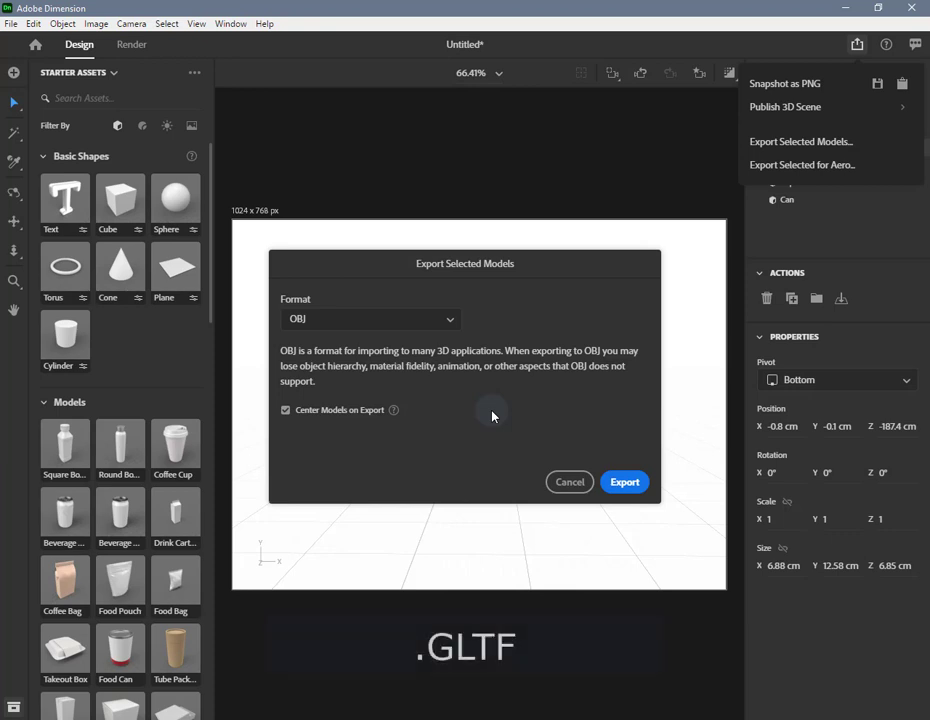
# - Change the export format from OBJ to GLTF
pyautogui.click(449, 326)
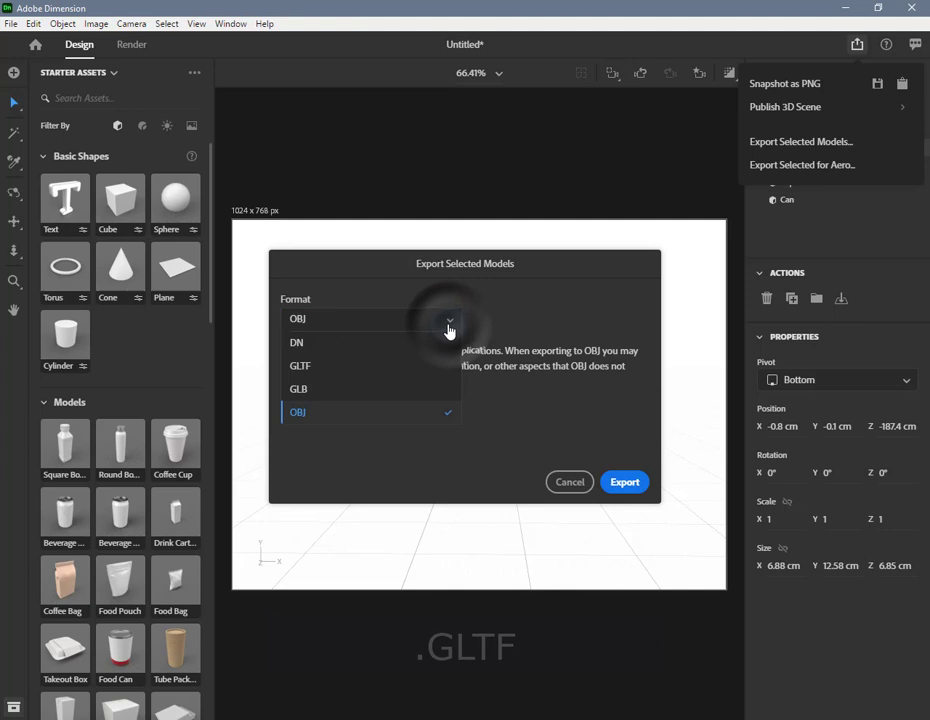
pyautogui.click(306, 366)
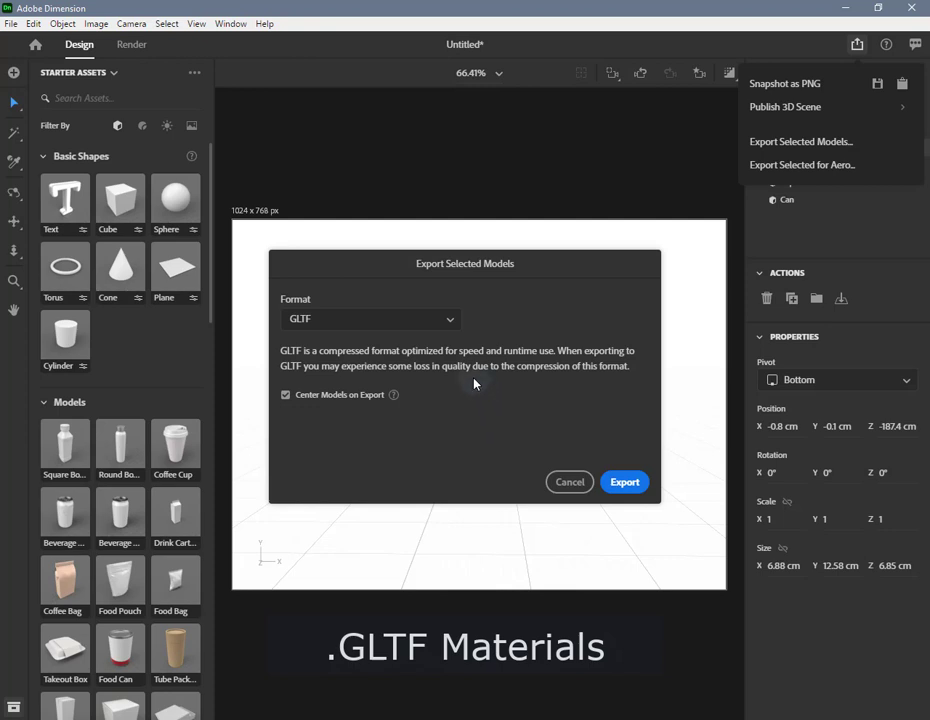
# - Expand the Format dropdown to show the DN, GLTF, GLB and OBJ choices
pyautogui.click(450, 324)
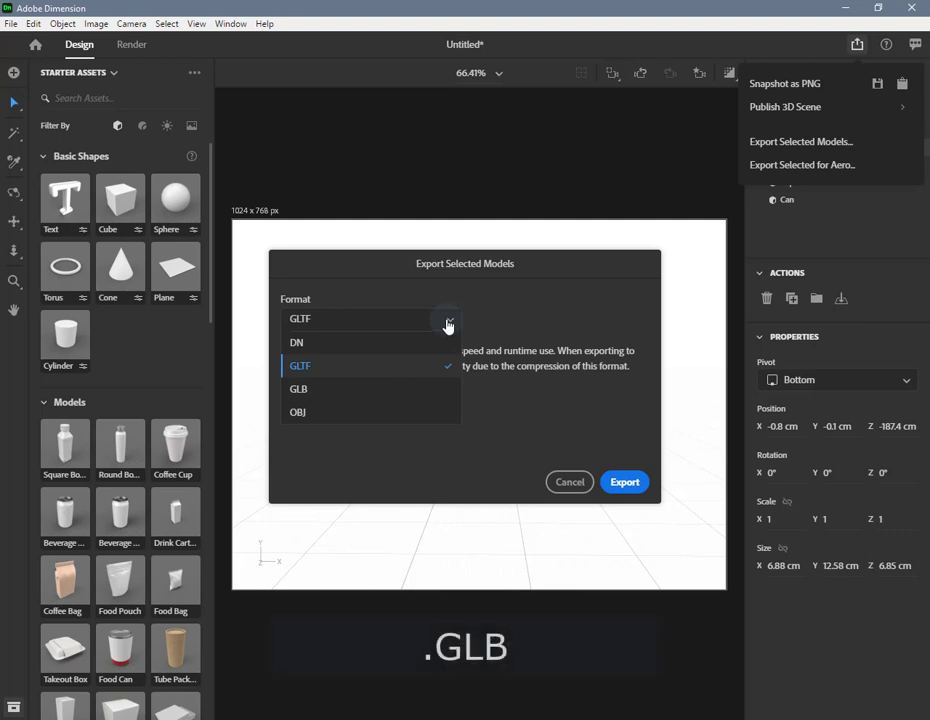
# - Choose GLB in the export format list, packing materials and textures into one file
pyautogui.click(323, 392)
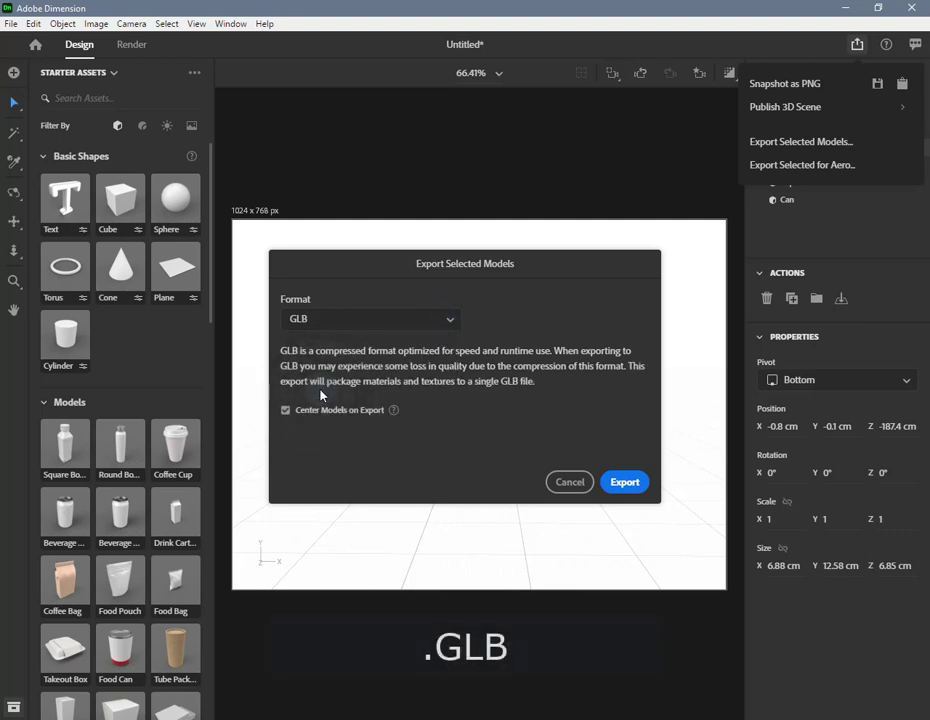